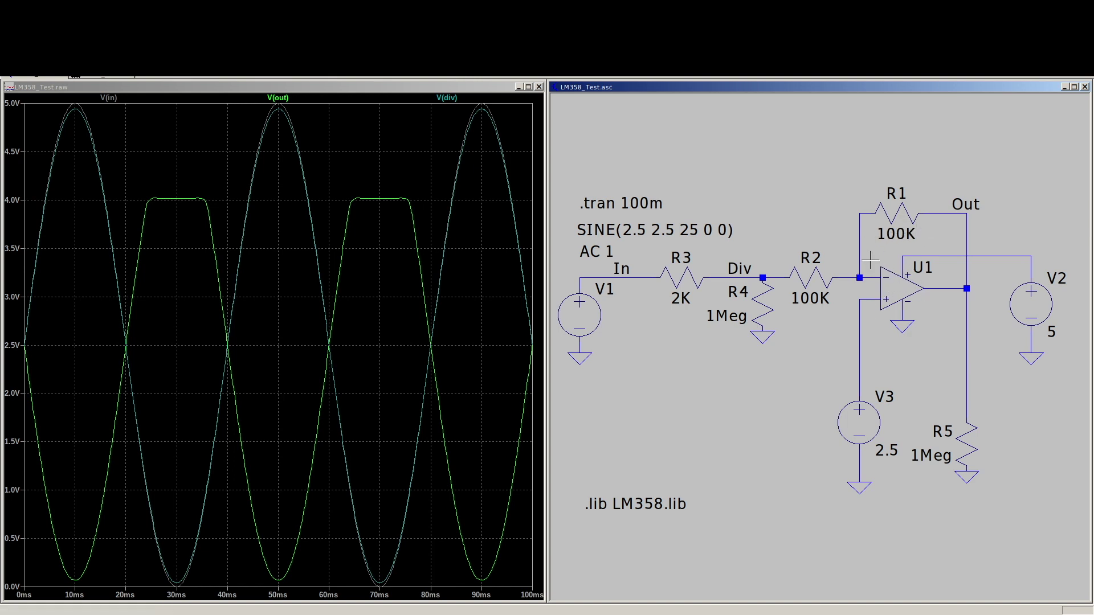
Step: Change feedback resistor R1 from 100K to 50K and rerun the simulation
right_click(899, 236)
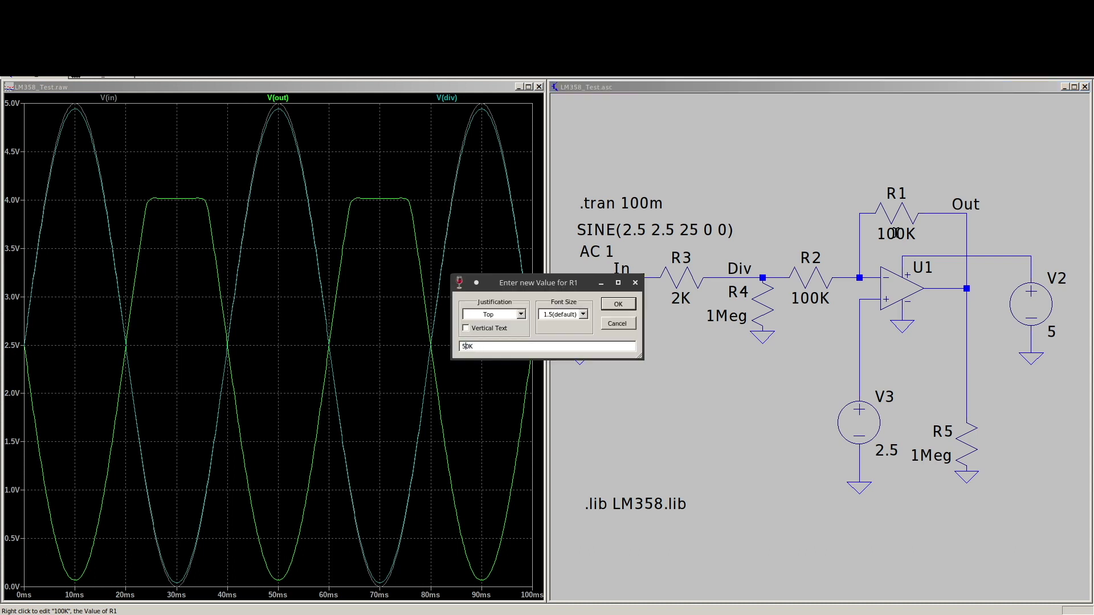
key(Return)
click(114, 73)
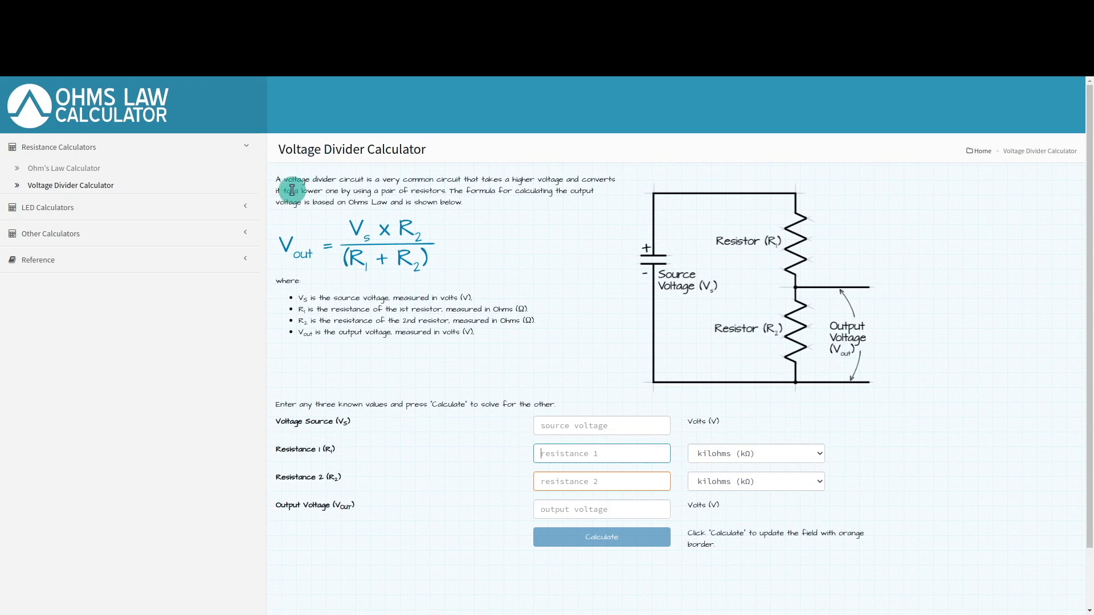
Step: Calculate R2 = 15 kΩ for Vs 5 V, Vout 3 V, R1 10 kΩ, then set R3 to 10K
click(587, 423)
text(5)
click(582, 510)
text(3)
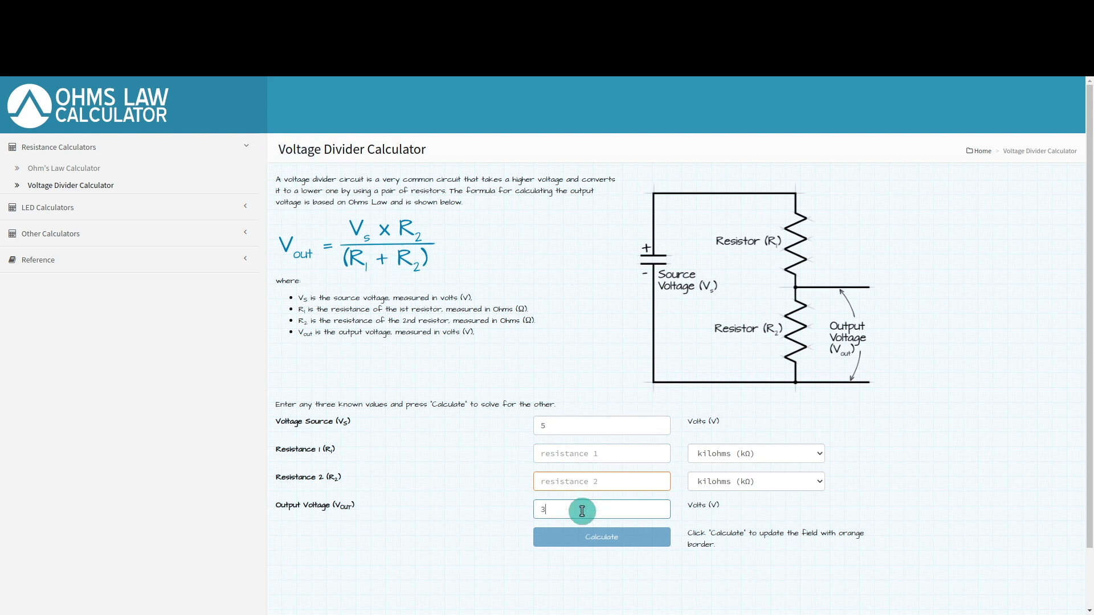
click(564, 453)
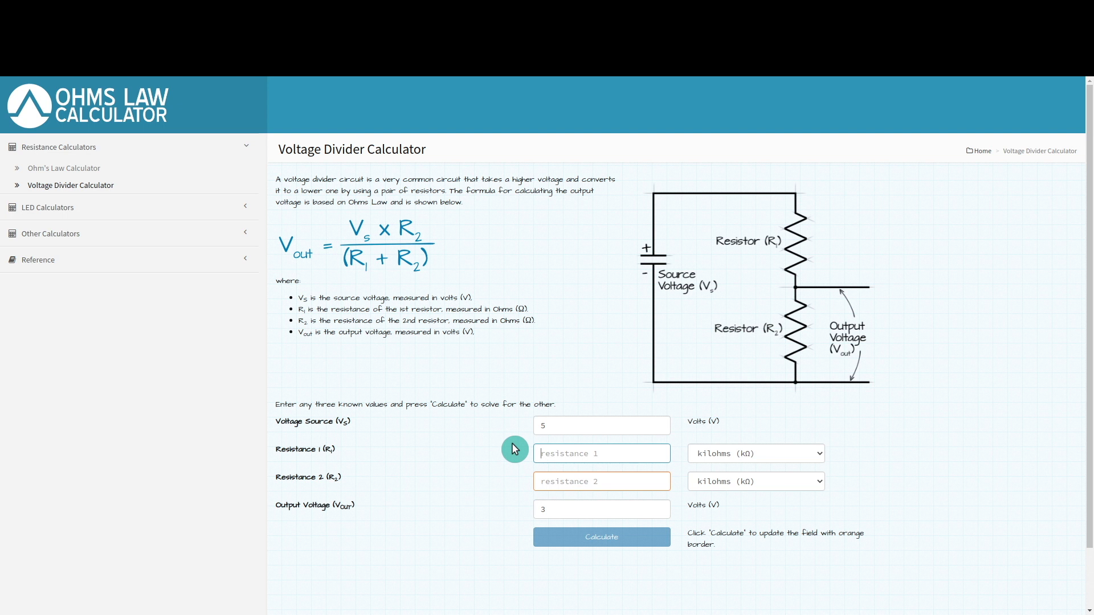
text(10)
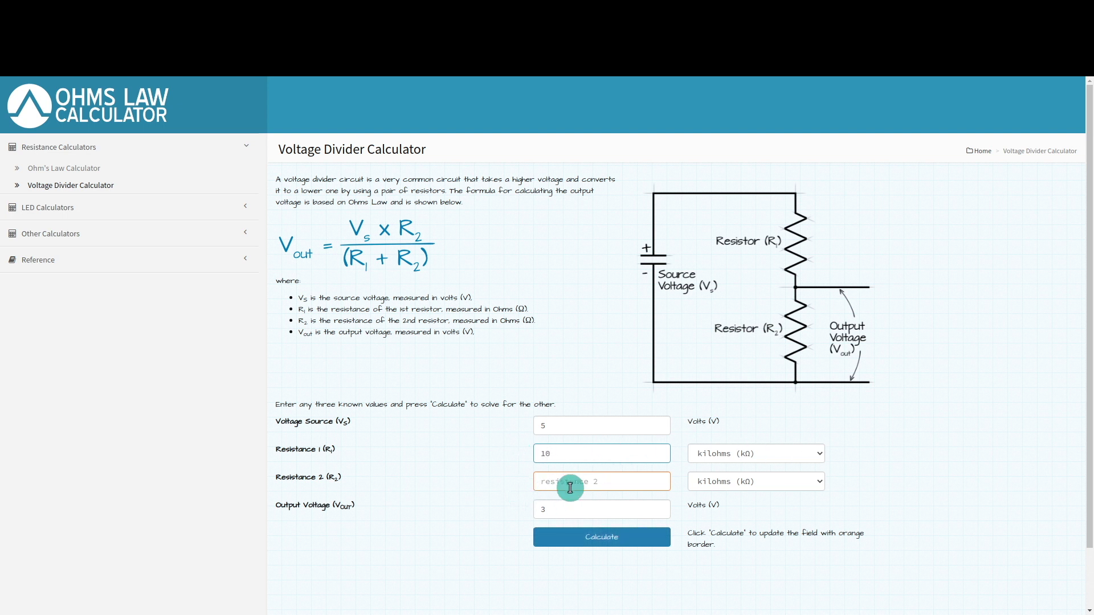
click(569, 537)
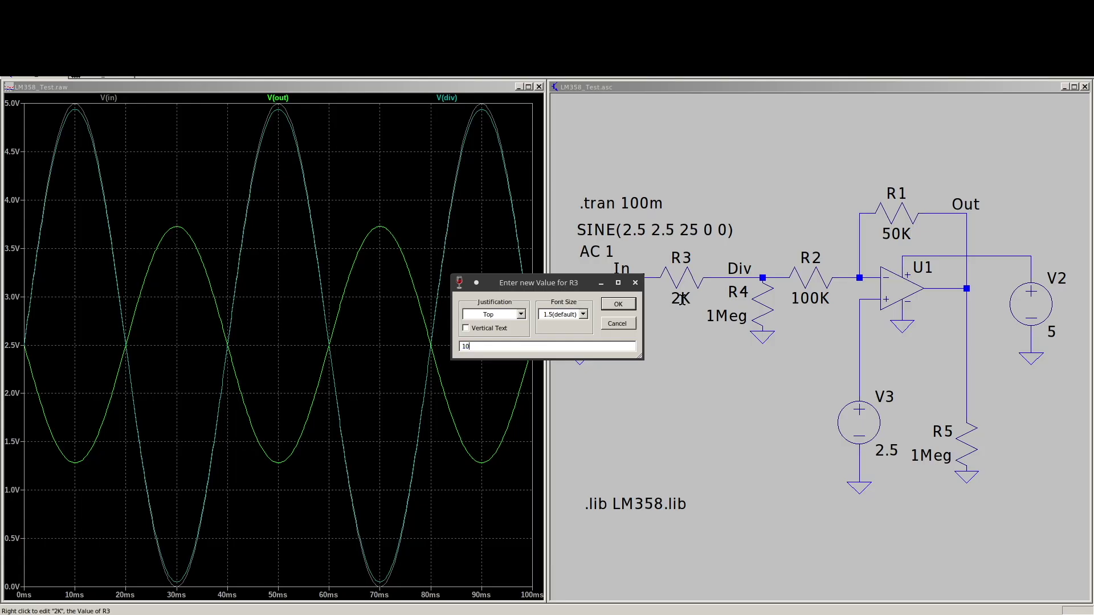
text(K)
key(Return)
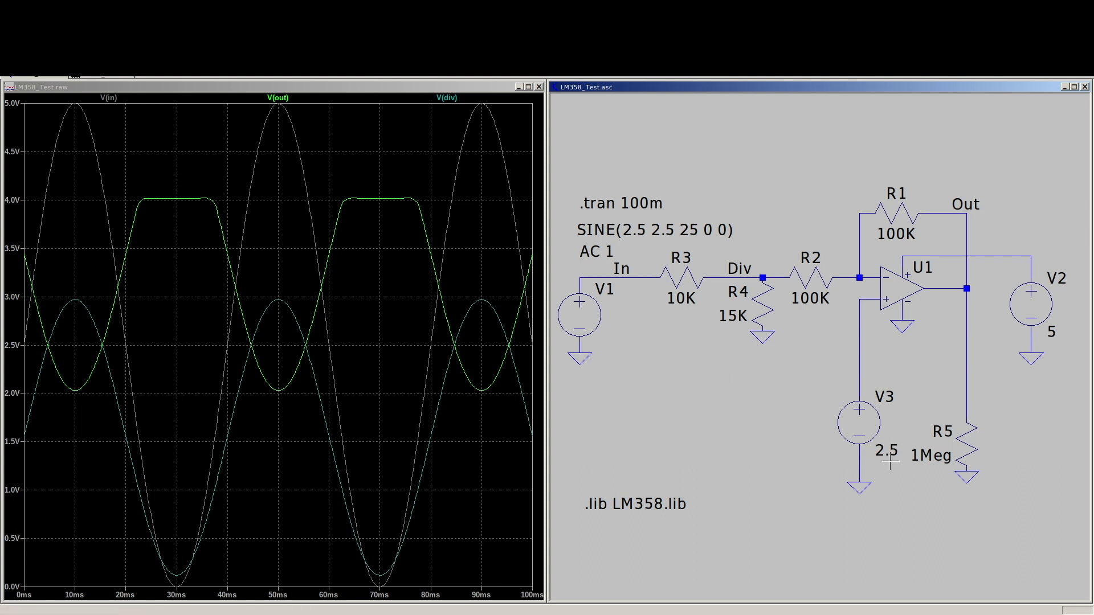
Step: Lower the V3 bias voltage to 1.5 V, then begin editing R1's value
right_click(879, 450)
text(1.5)
key(Return)
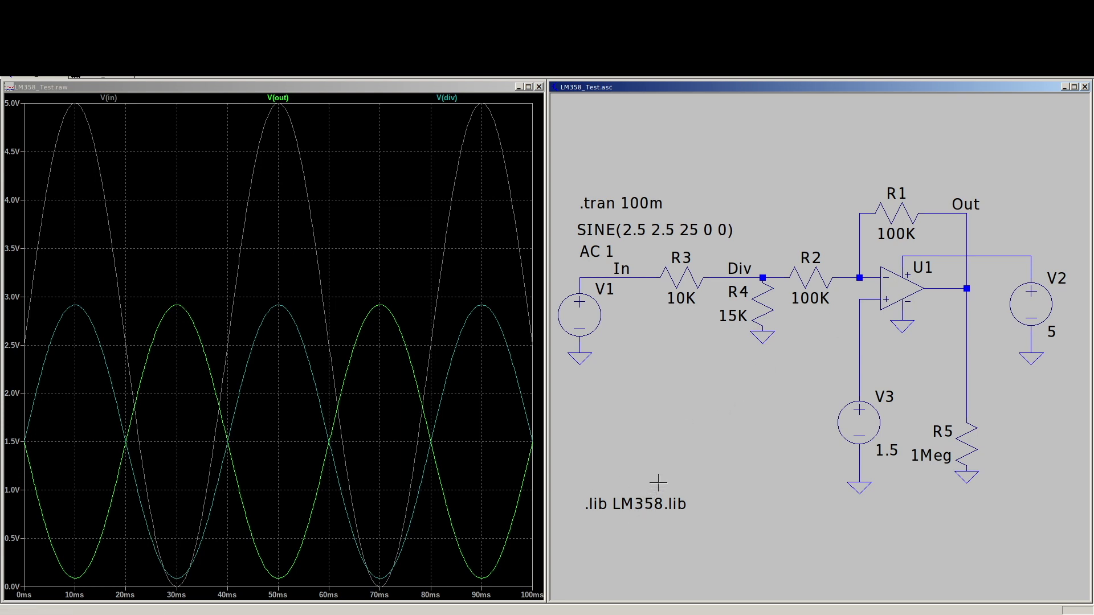
right_click(898, 234)
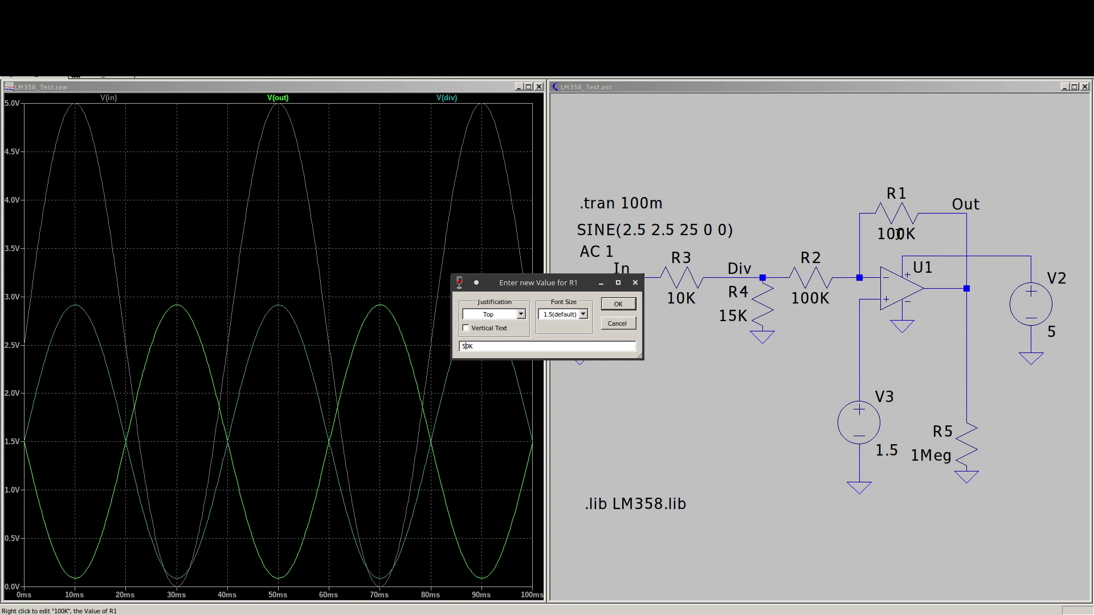
Step: Try R1 at 50K with a rerun, then revert R1 to 100K
key(Return)
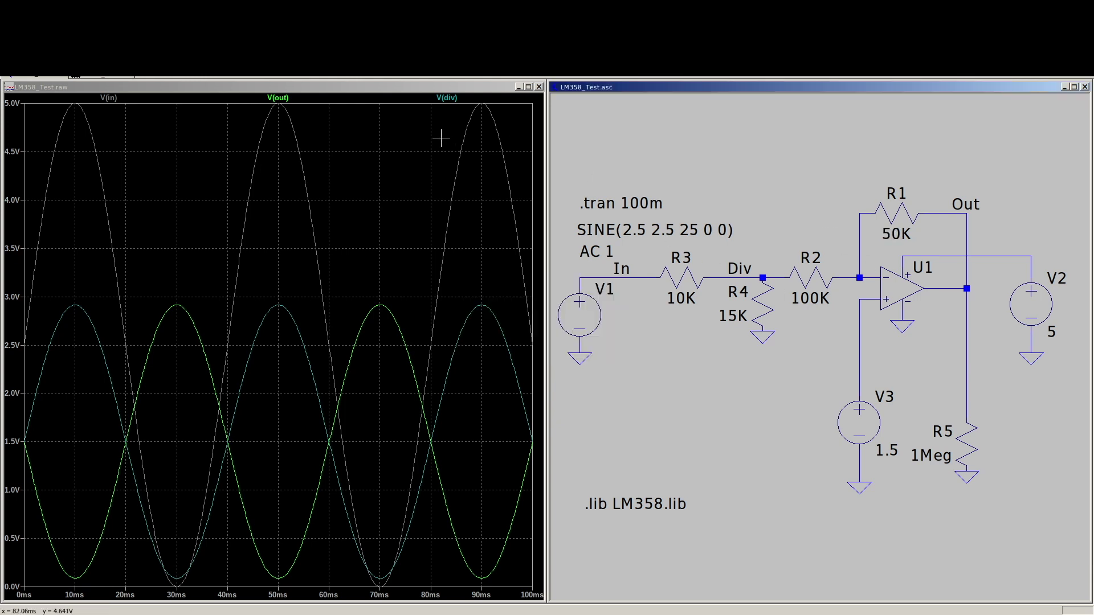
click(110, 90)
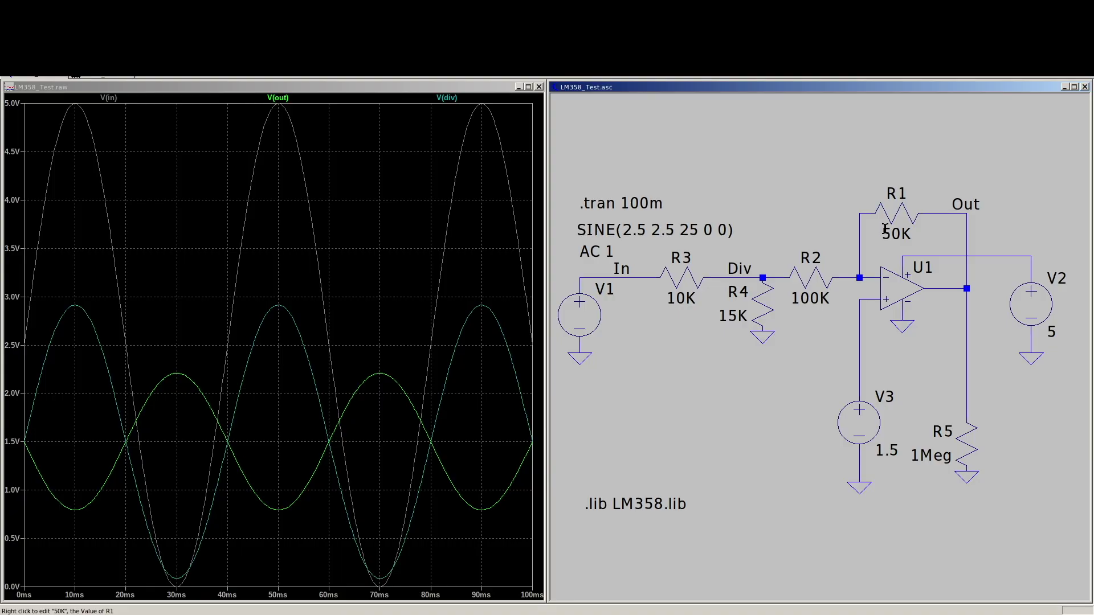
right_click(890, 238)
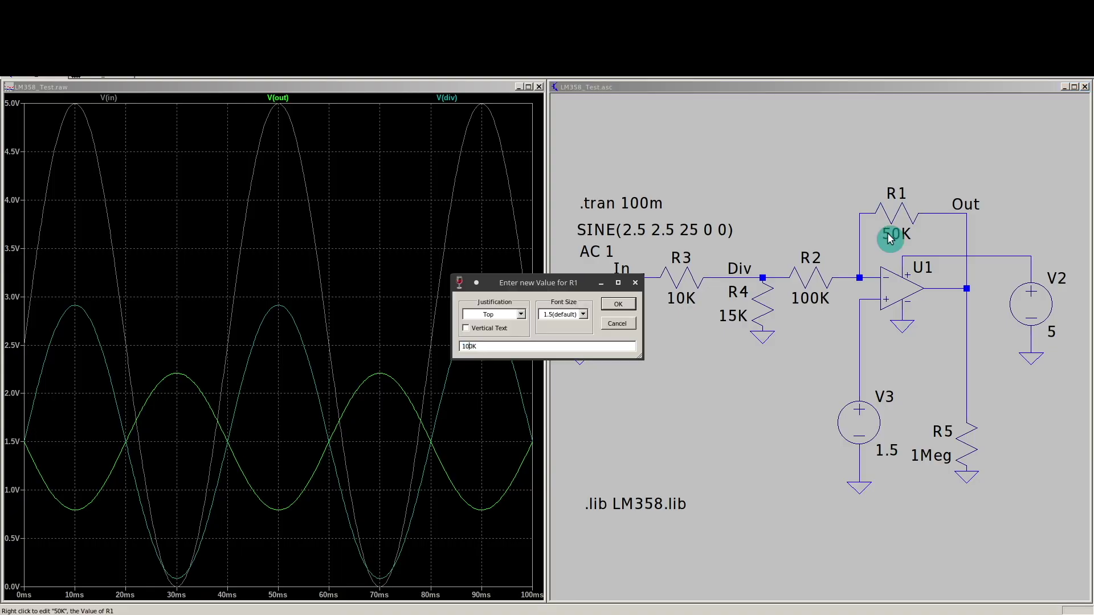
text(10)
key(Return)
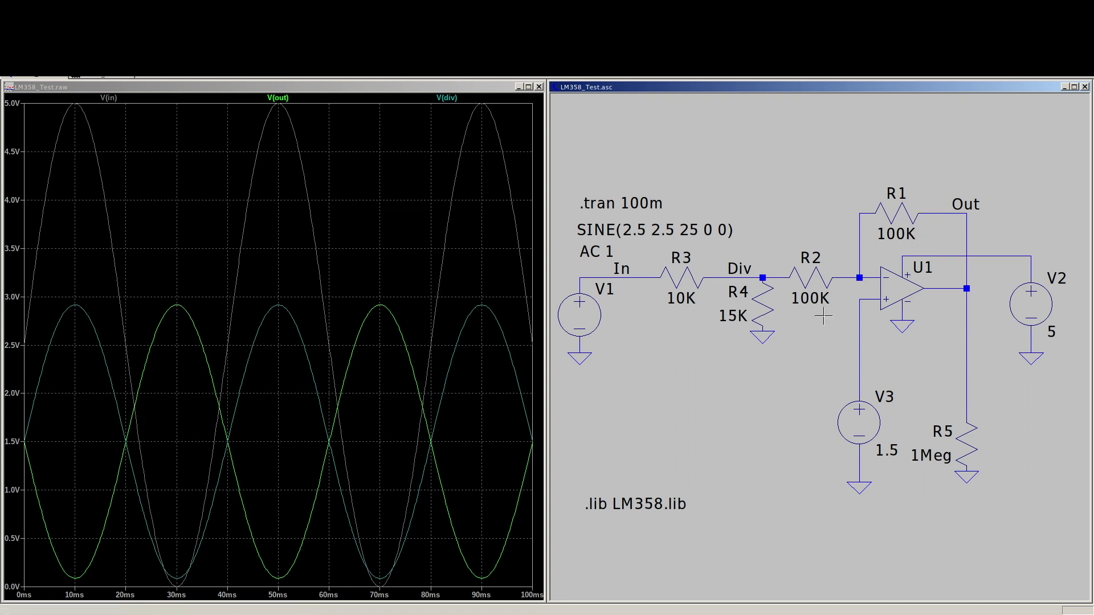
Step: Set both R1 and R2 to 10K for unity gain
right_click(899, 236)
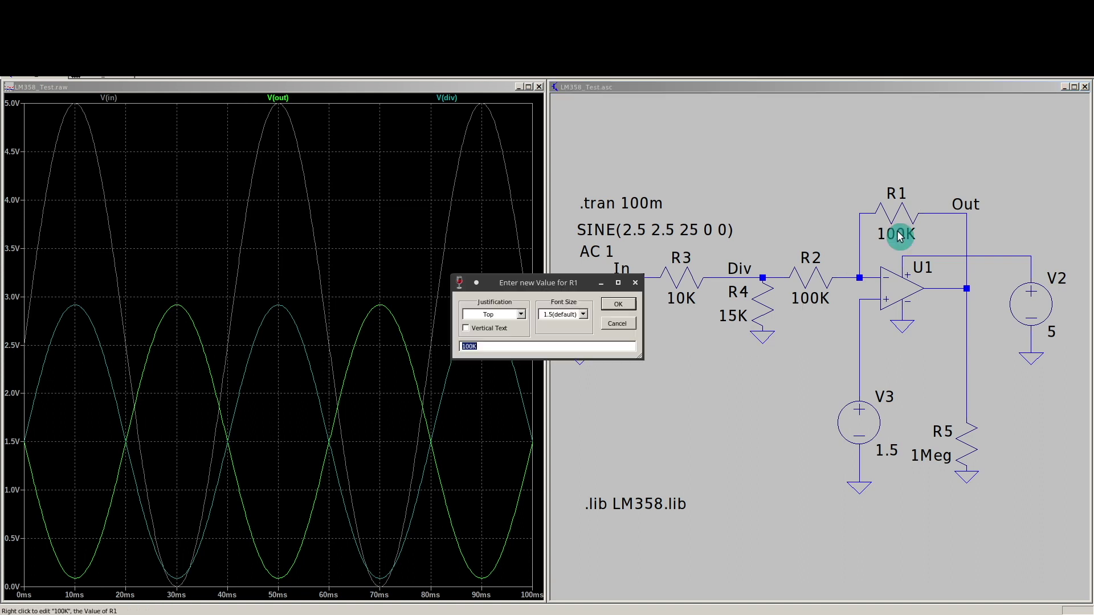
text(10K)
key(Return)
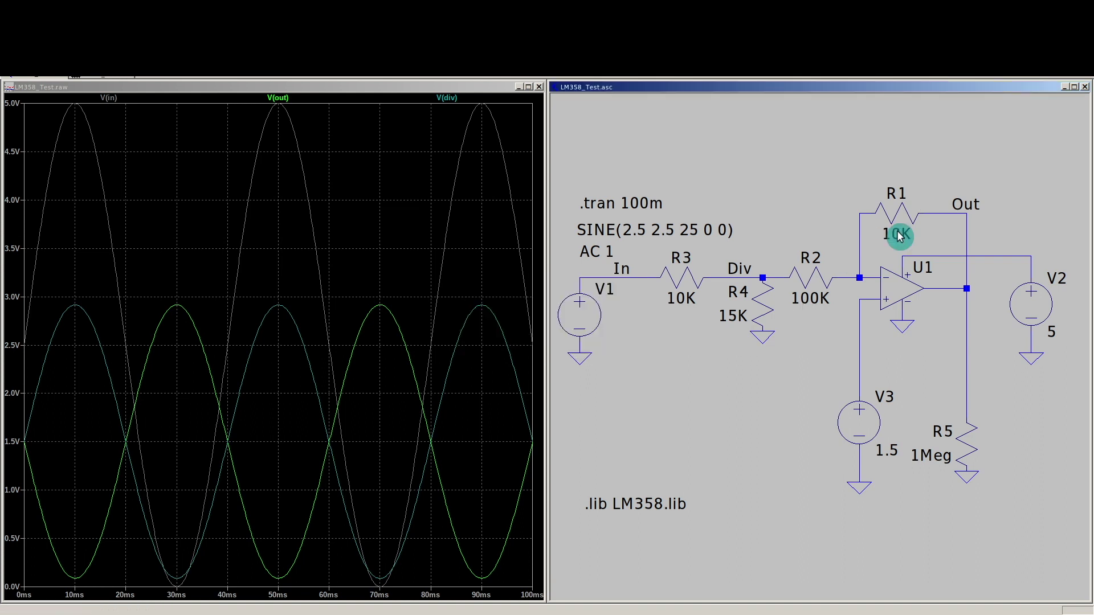
right_click(817, 299)
text(10K)
key(Return)
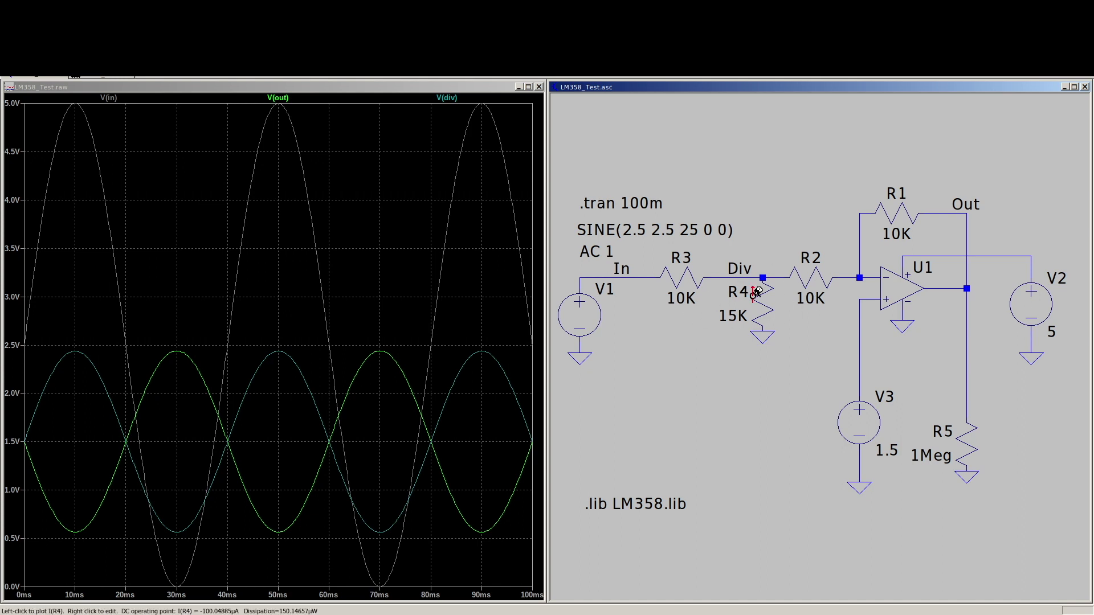
Step: Return R2 and R1 to 100K, then begin editing load resistor R5's value
right_click(804, 301)
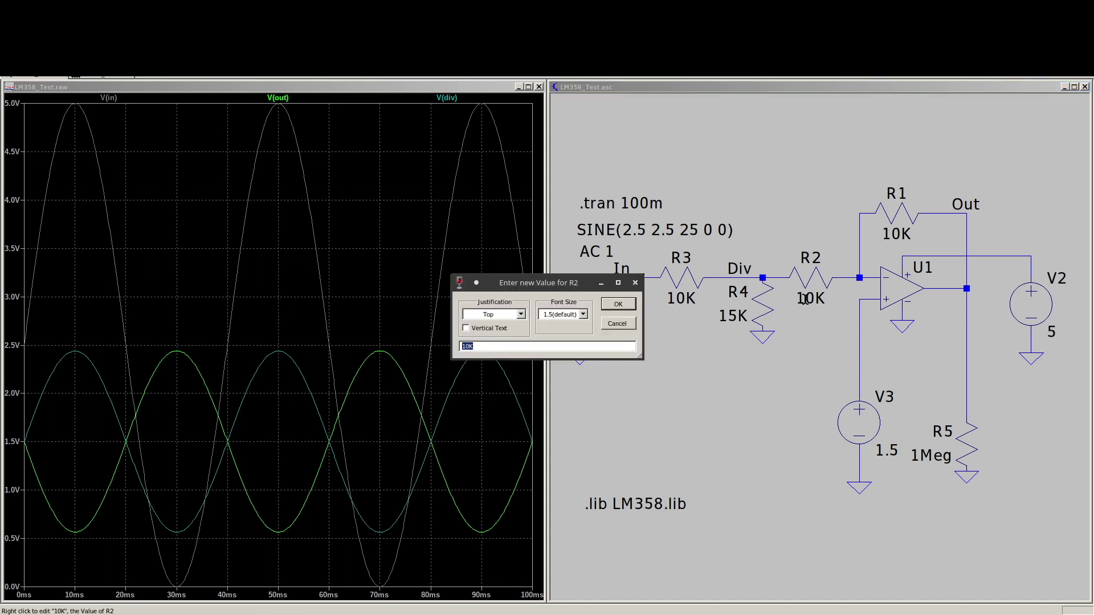
text(100K)
key(Return)
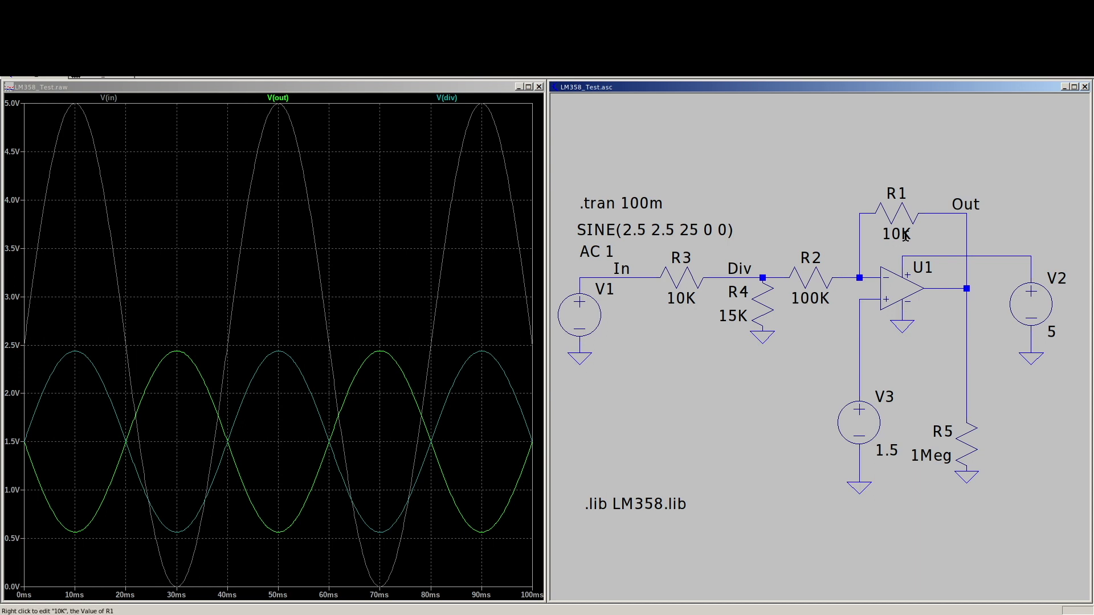
right_click(905, 237)
text(100K)
key(Return)
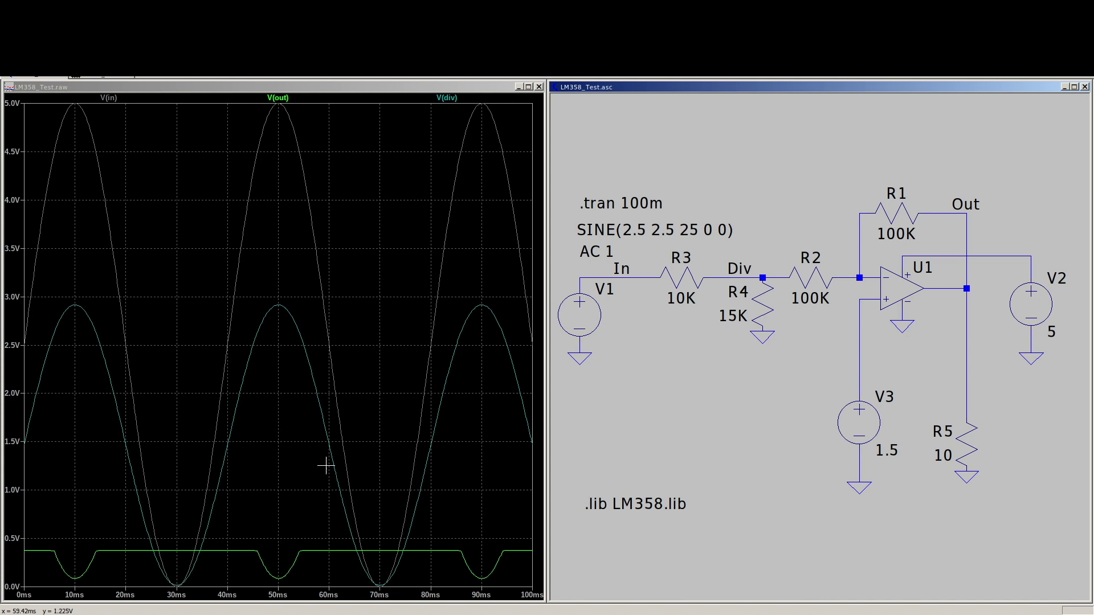
right_click(948, 458)
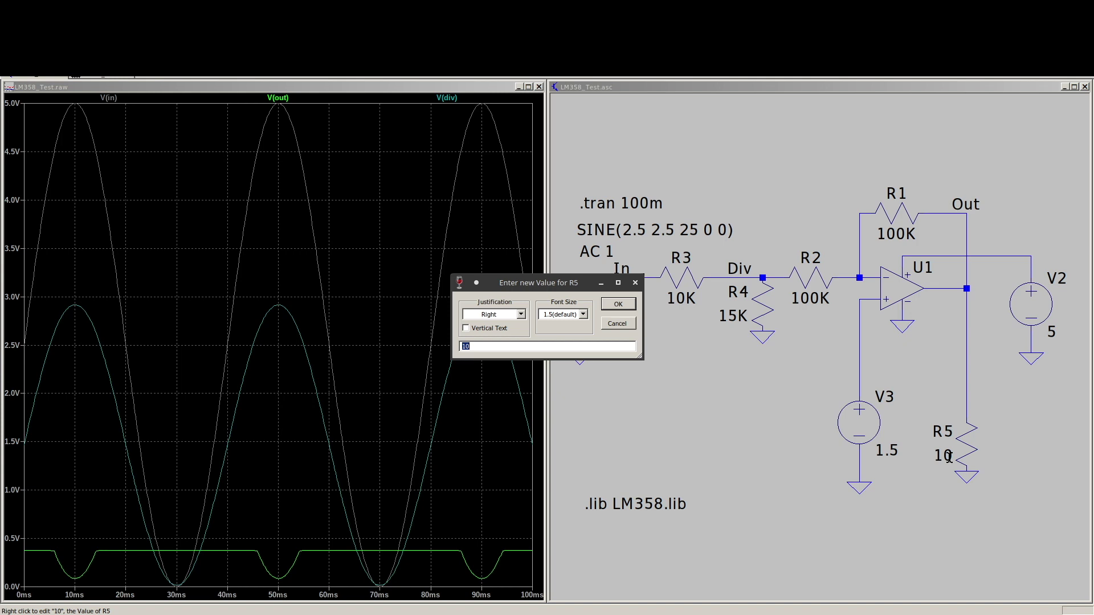
Step: Try a 50 Ω load on R5, then raise it to 100 Ω
key(Return)
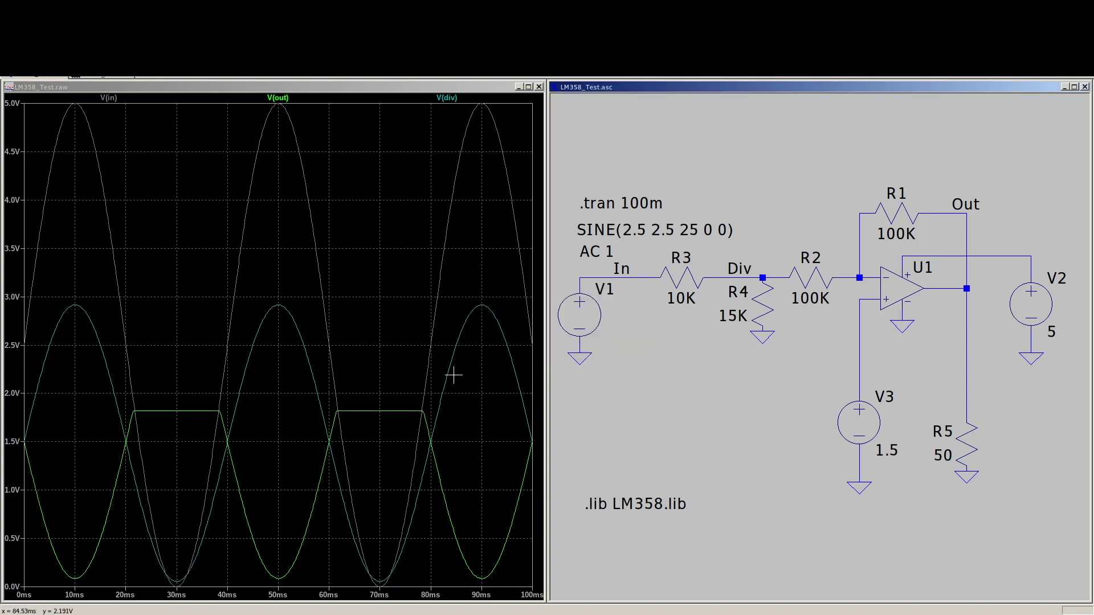
right_click(945, 453)
text(100)
key(Return)
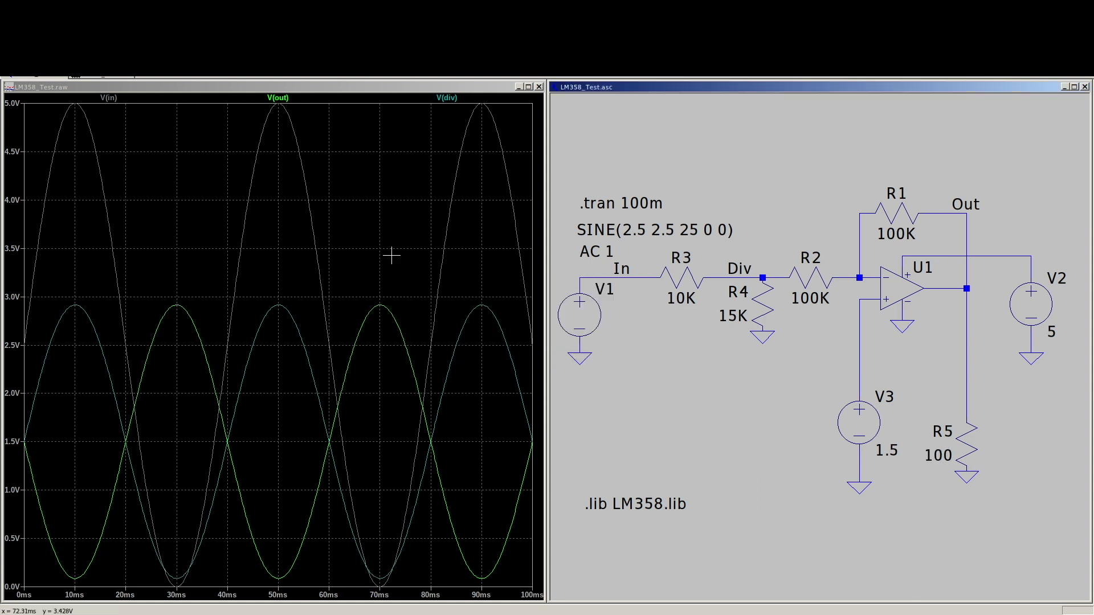